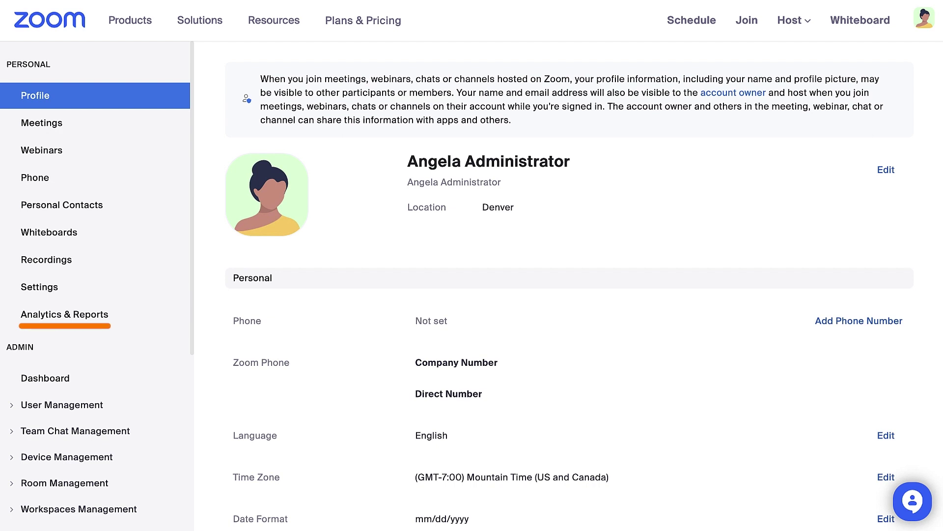
Open Analytics & Reports on the Zoom Phone Analytics report list
{"action": "left_click", "coordinate": [10, 323]}
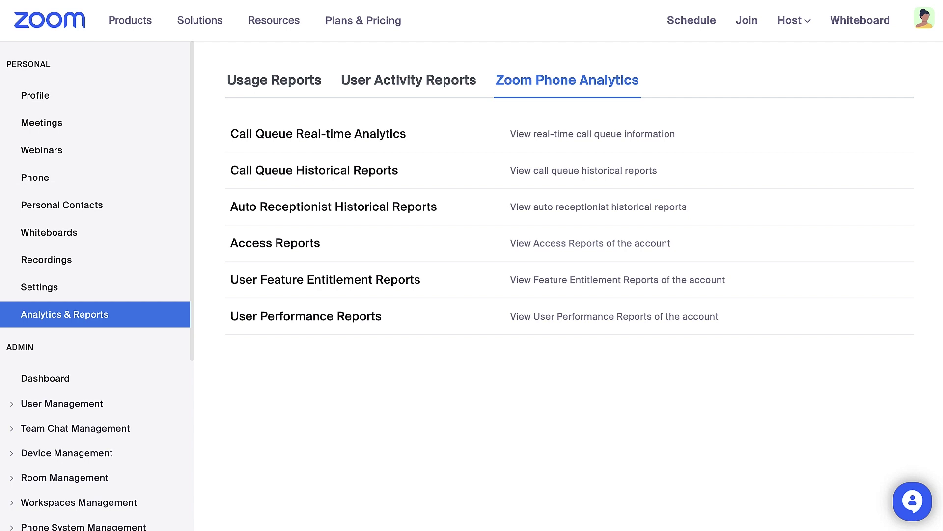
Open Call Queue Real-time Analytics and review its KPI selection and Inbound Calls threshold settings
{"action": "left_click", "coordinate": [236, 149]}
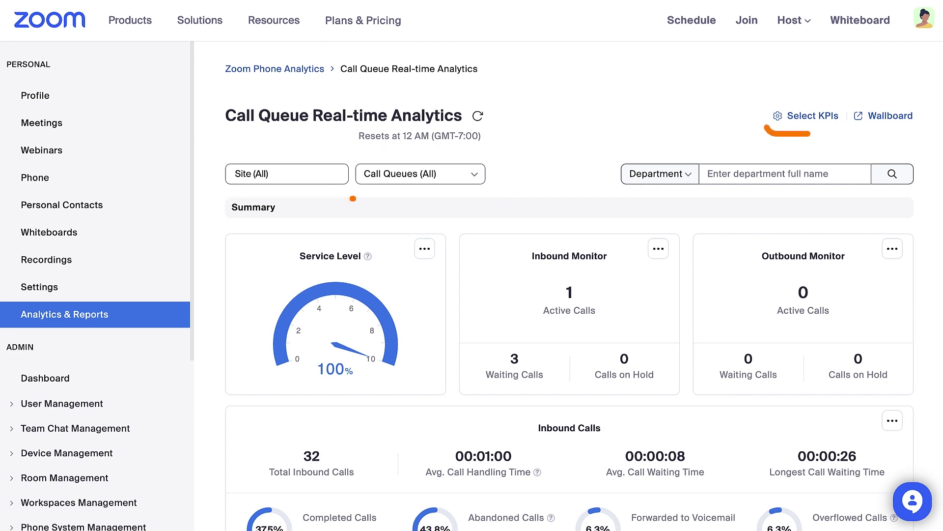
{"action": "left_click", "coordinate": [827, 117]}
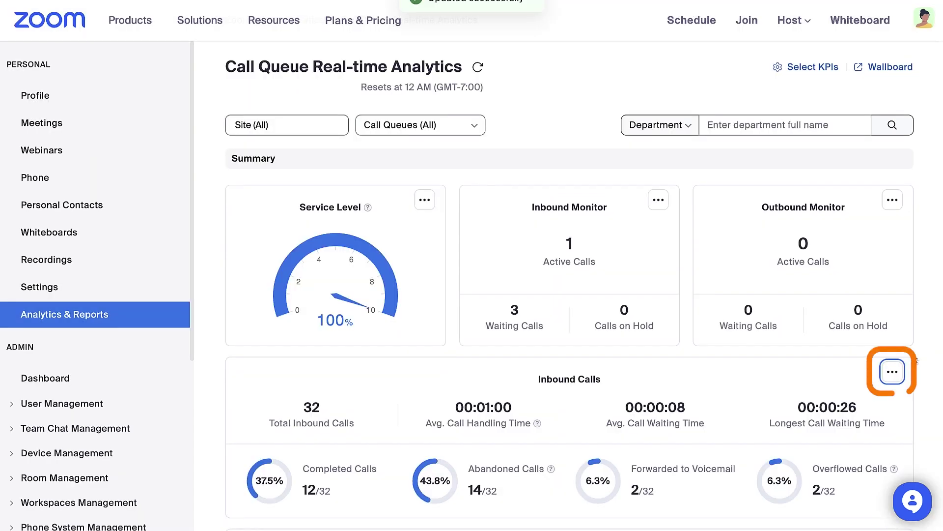
{"action": "left_click", "coordinate": [893, 372]}
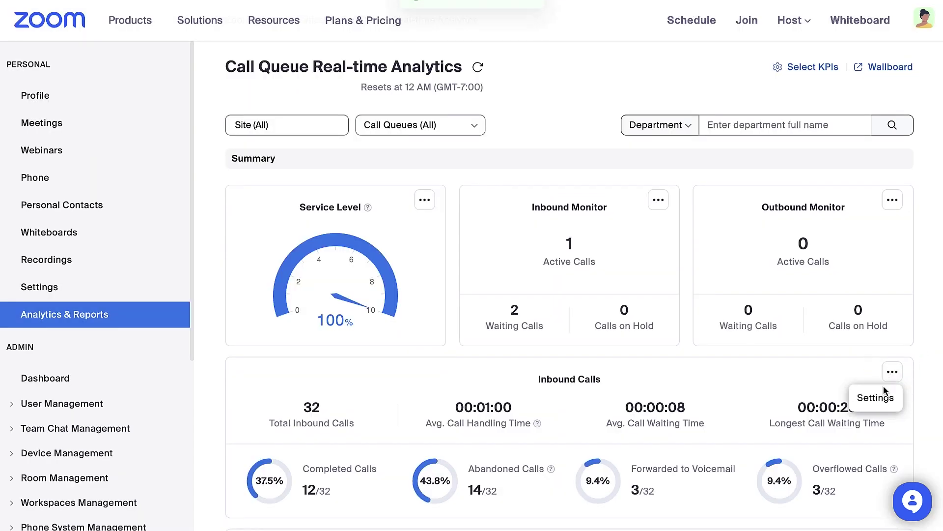
{"action": "left_click", "coordinate": [877, 397]}
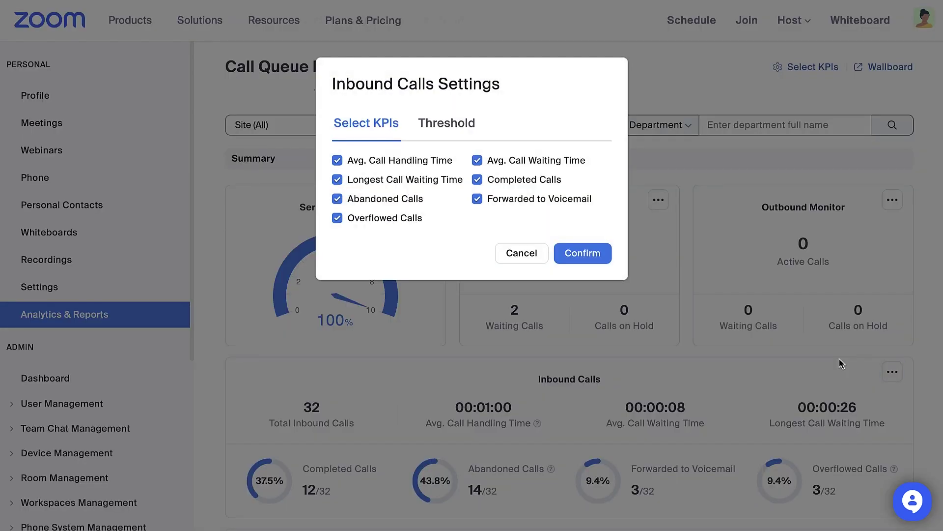
{"action": "left_click", "coordinate": [438, 124]}
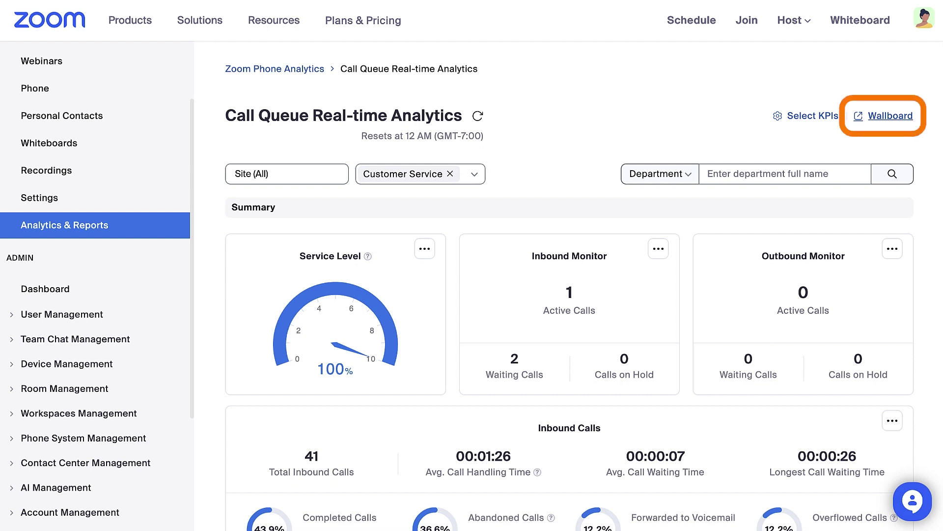
Add a new wallboard view named 'Test View' and start editing its layout
{"action": "left_click", "coordinate": [910, 119]}
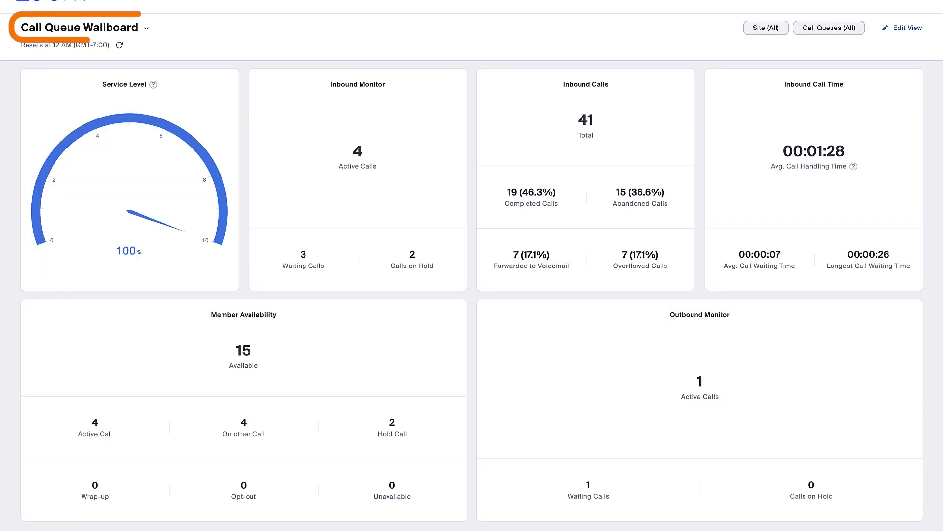
{"action": "left_click", "coordinate": [146, 28]}
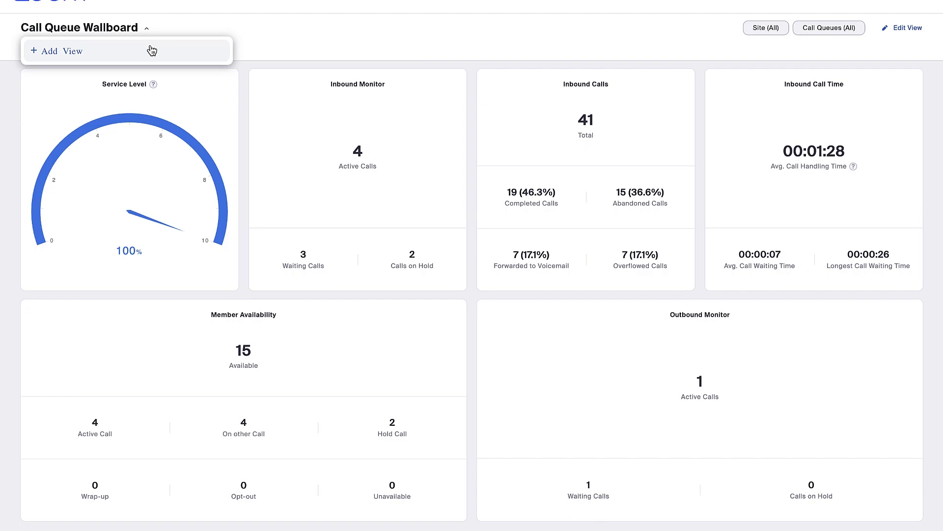
{"action": "left_click", "coordinate": [151, 49]}
{"action": "type", "text": "Test View"}
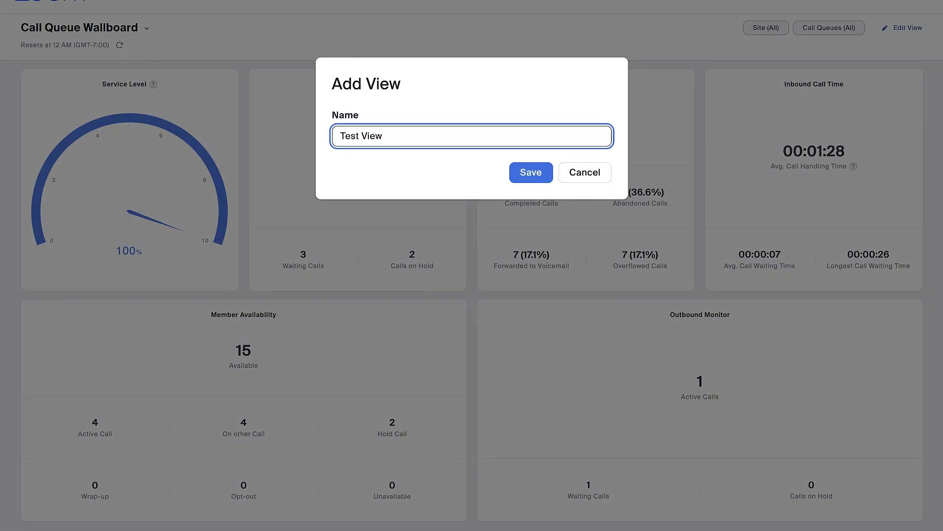
{"action": "left_click", "coordinate": [548, 177]}
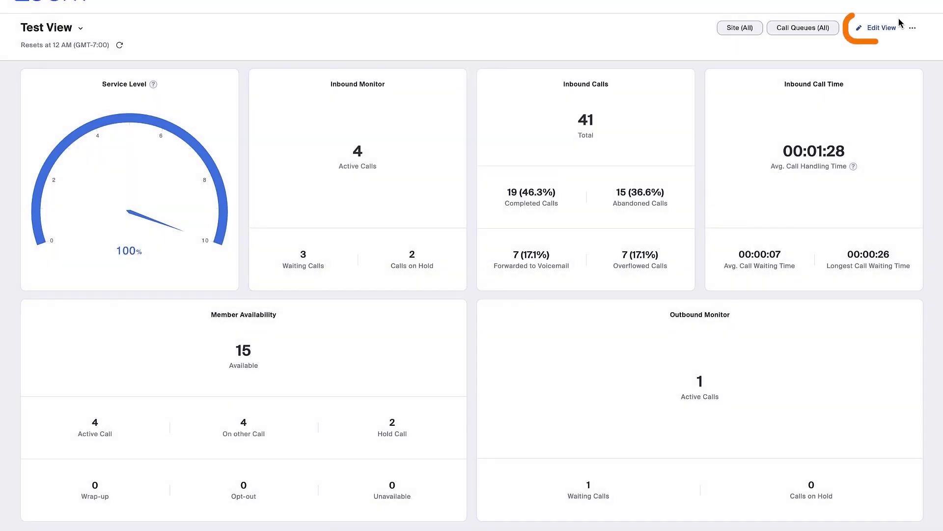
{"action": "left_click", "coordinate": [897, 30]}
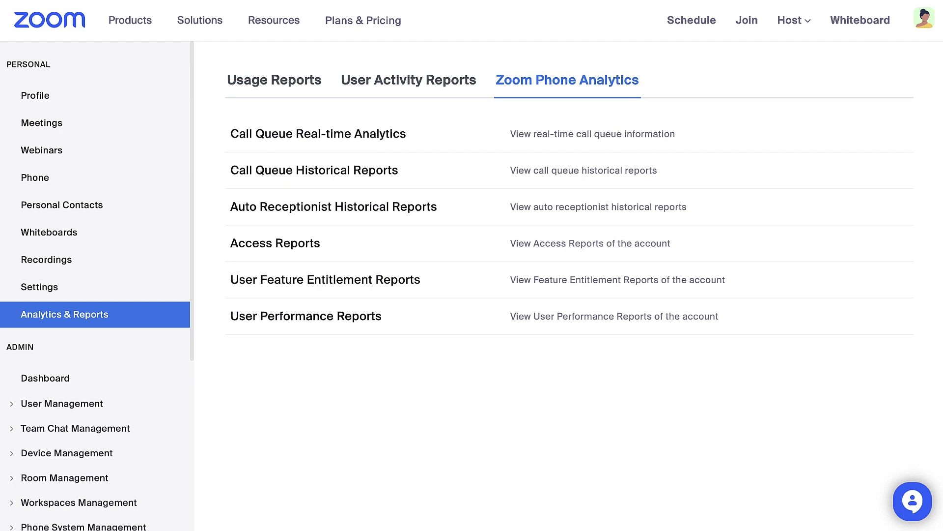
Open Call Queue Historical Reports filtered to the Customer Service queue
{"action": "left_click", "coordinate": [248, 183]}
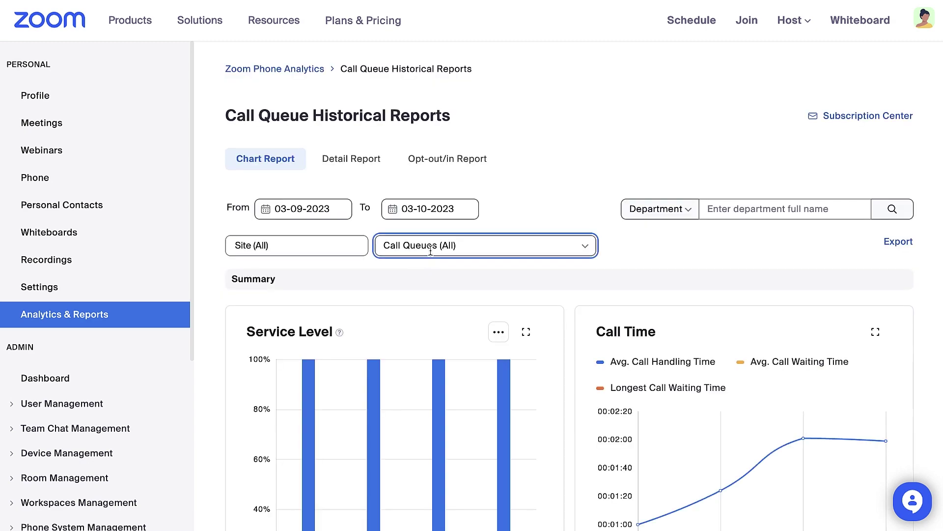
{"action": "left_click", "coordinate": [431, 248]}
{"action": "left_click", "coordinate": [455, 353]}
Review the Customer Service charts, then switch to the Detail Report
{"action": "scroll", "coordinate": [574, 211], "scroll_direction": "down", "scroll_amount": 10}
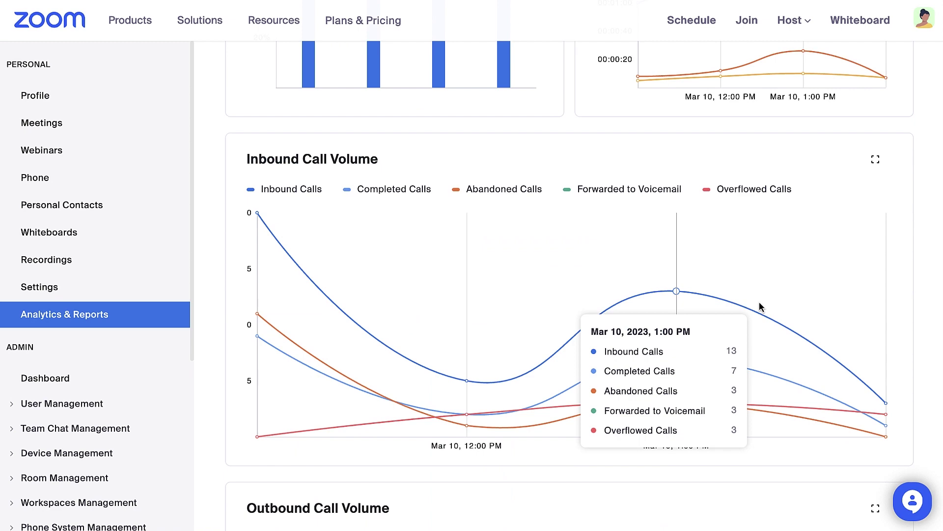
{"action": "scroll", "coordinate": [931, 302], "scroll_direction": "up", "scroll_amount": 7}
{"action": "mouse_move", "coordinate": [823, 267]}
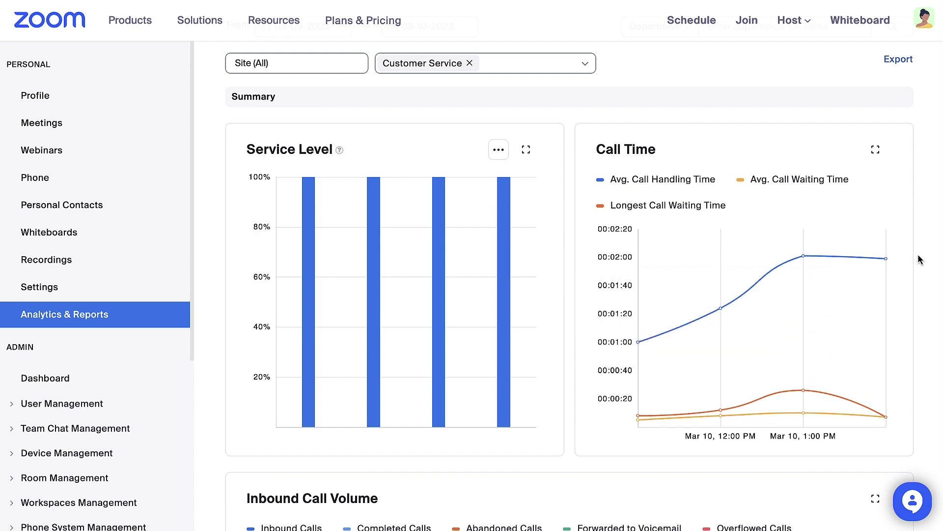
{"action": "scroll", "coordinate": [918, 257], "scroll_direction": "up", "scroll_amount": 2}
{"action": "scroll", "coordinate": [918, 257], "scroll_direction": "up", "scroll_amount": 1}
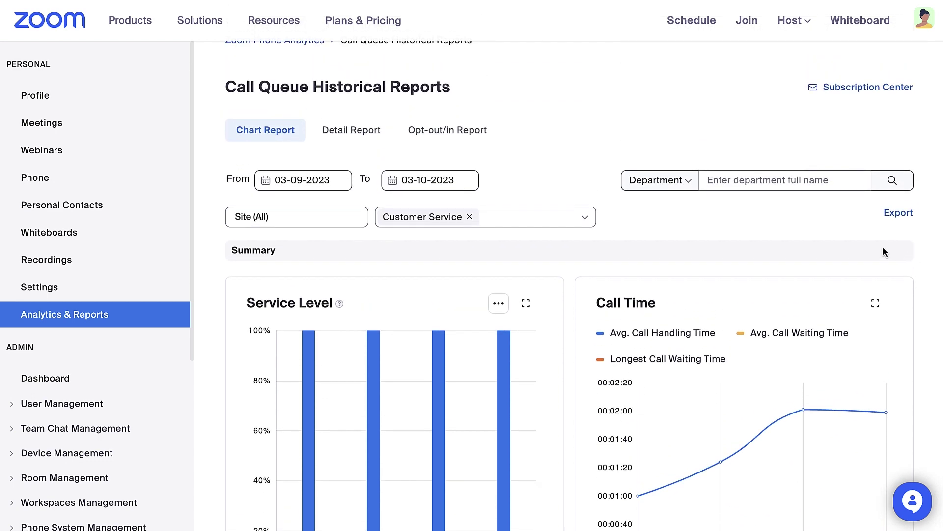
{"action": "left_click", "coordinate": [378, 142]}
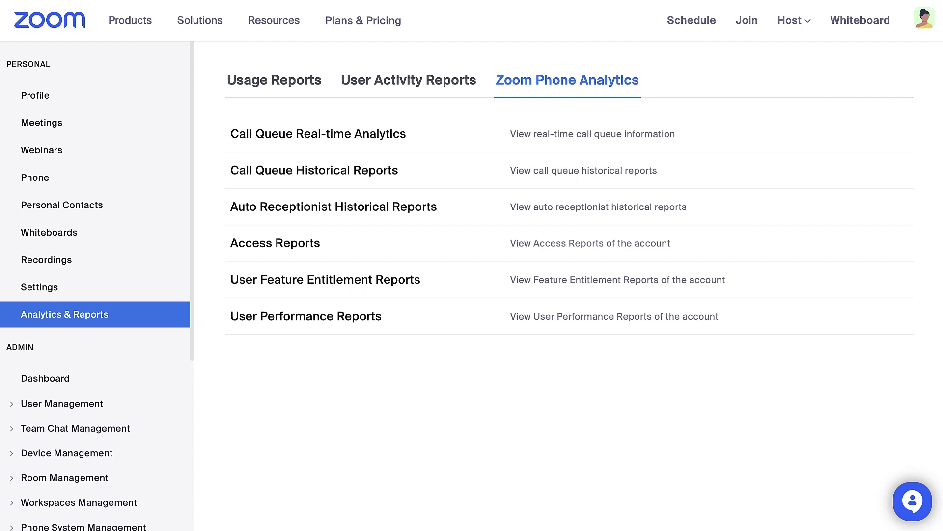
Open Auto Receptionist Historical Reports down to the IVR menu chart
{"action": "left_click", "coordinate": [238, 225]}
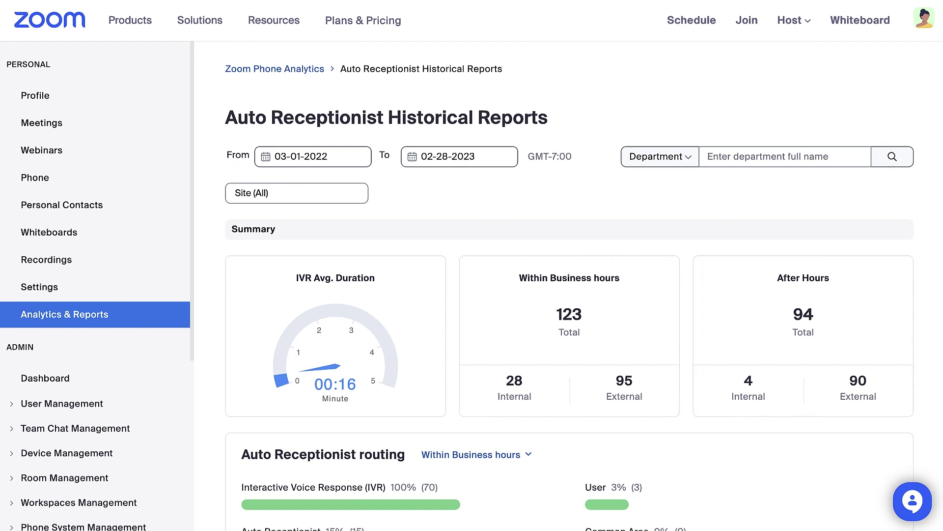
{"action": "scroll", "coordinate": [941, 153], "scroll_direction": "down", "scroll_amount": 4}
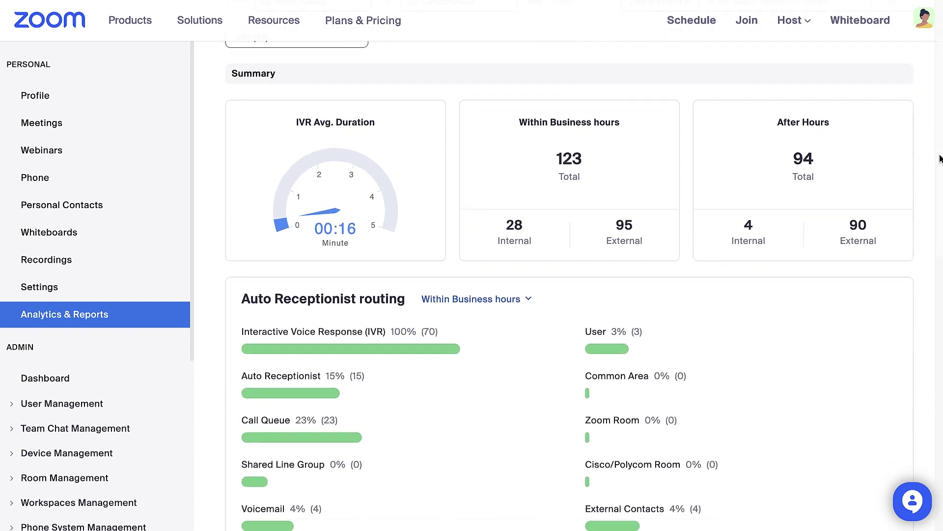
{"action": "scroll", "coordinate": [941, 158], "scroll_direction": "down", "scroll_amount": 1}
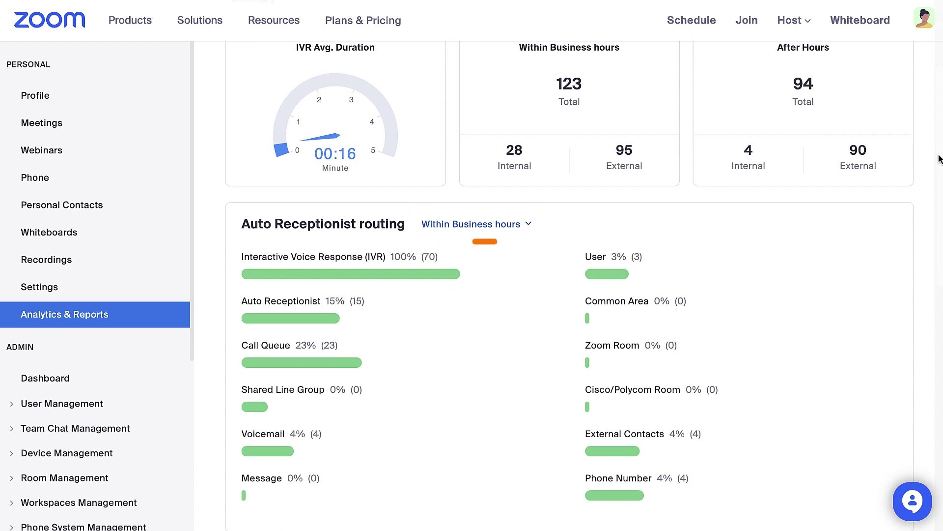
{"action": "scroll", "coordinate": [937, 207], "scroll_direction": "down", "scroll_amount": 3}
{"action": "scroll", "coordinate": [938, 245], "scroll_direction": "down", "scroll_amount": 2}
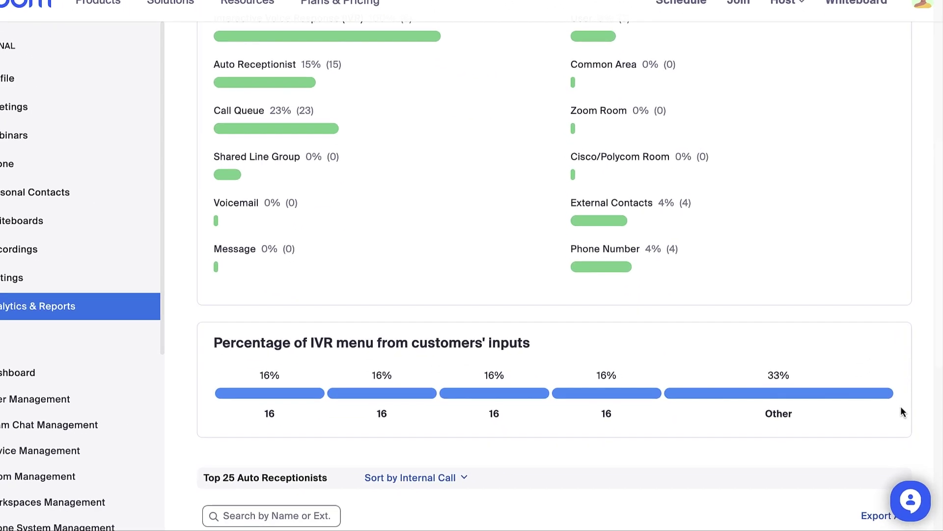
Show the details for the Key 1, Key 2 and Key 3 IVR choices
{"action": "left_click", "coordinate": [326, 372]}
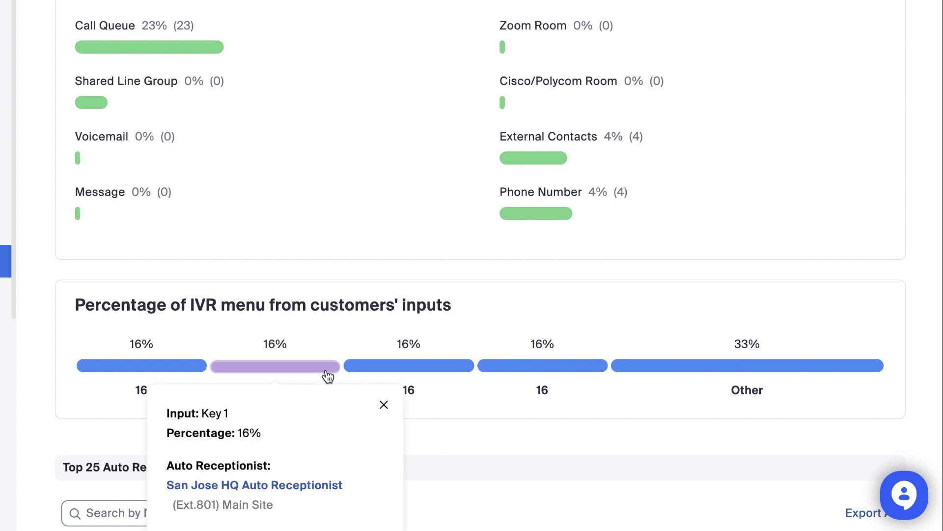
{"action": "left_click", "coordinate": [366, 371]}
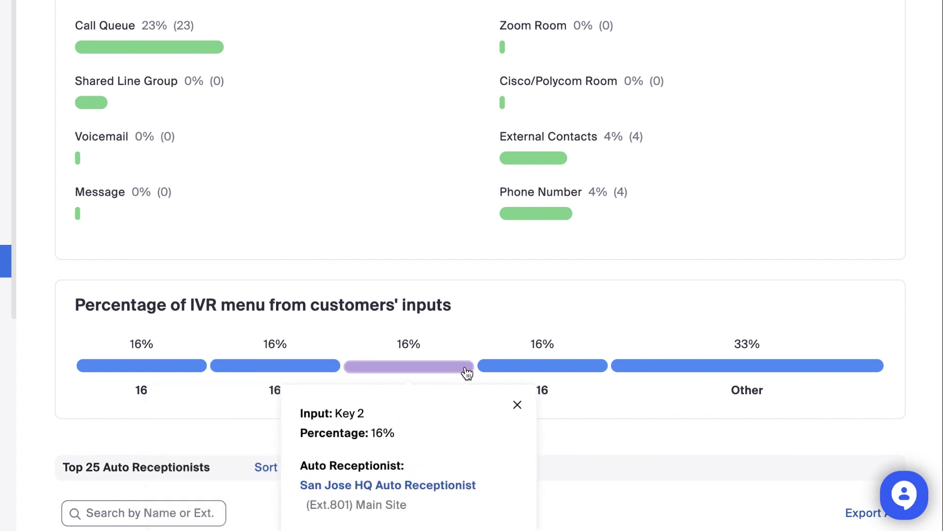
{"action": "left_click", "coordinate": [490, 371]}
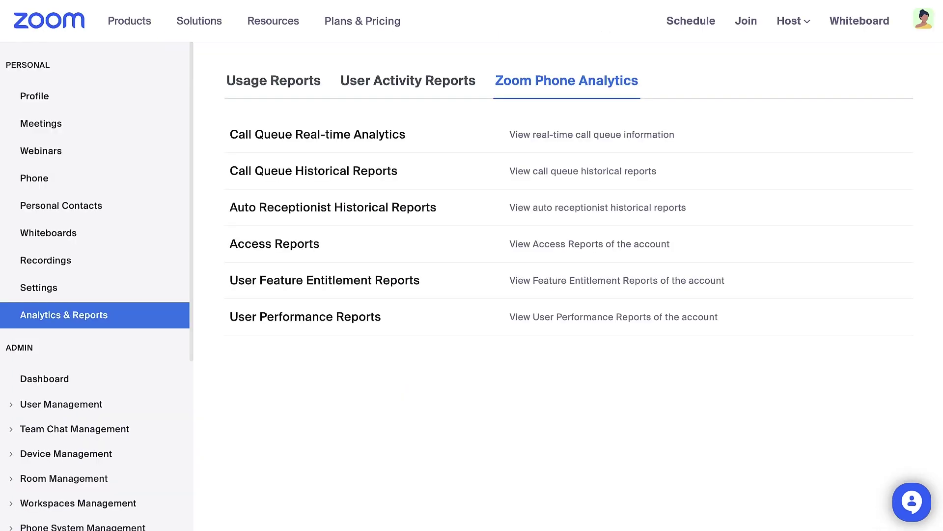
{"action": "left_click", "coordinate": [284, 262]}
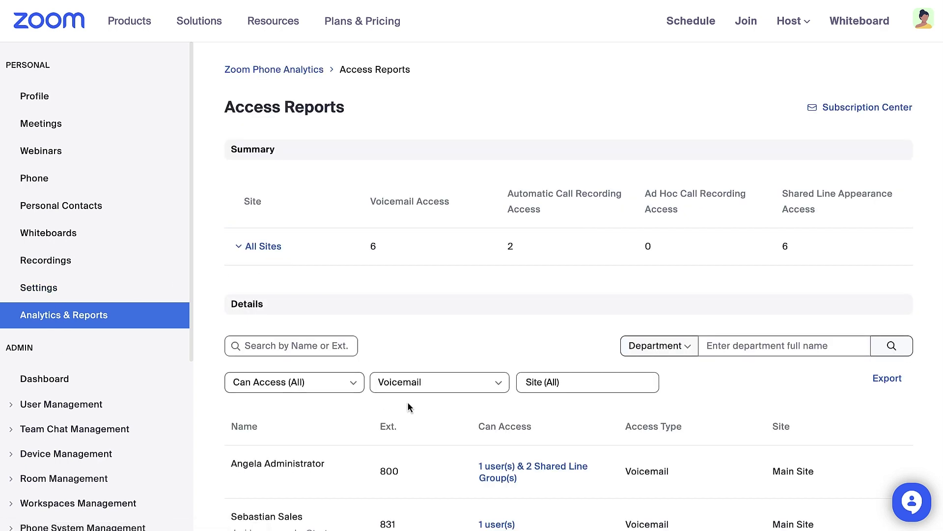
{"action": "left_click", "coordinate": [503, 385]}
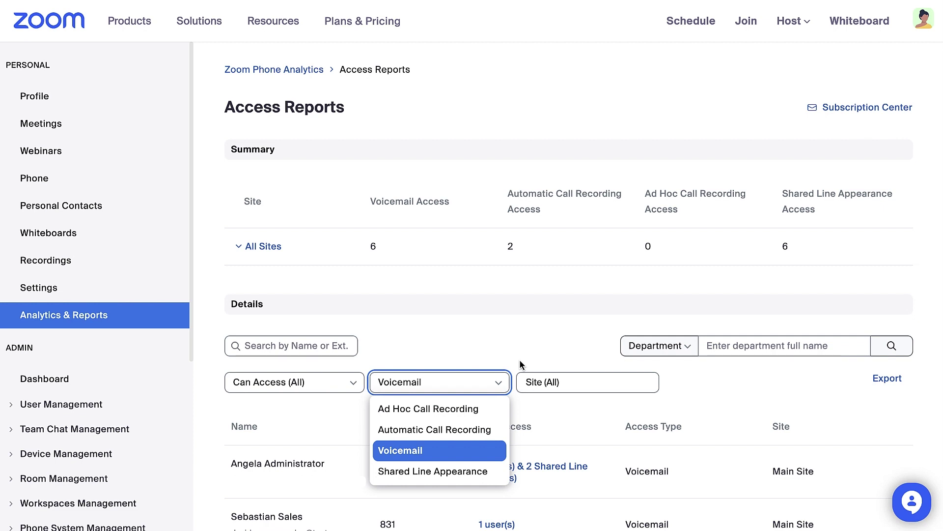
{"action": "left_click", "coordinate": [499, 382]}
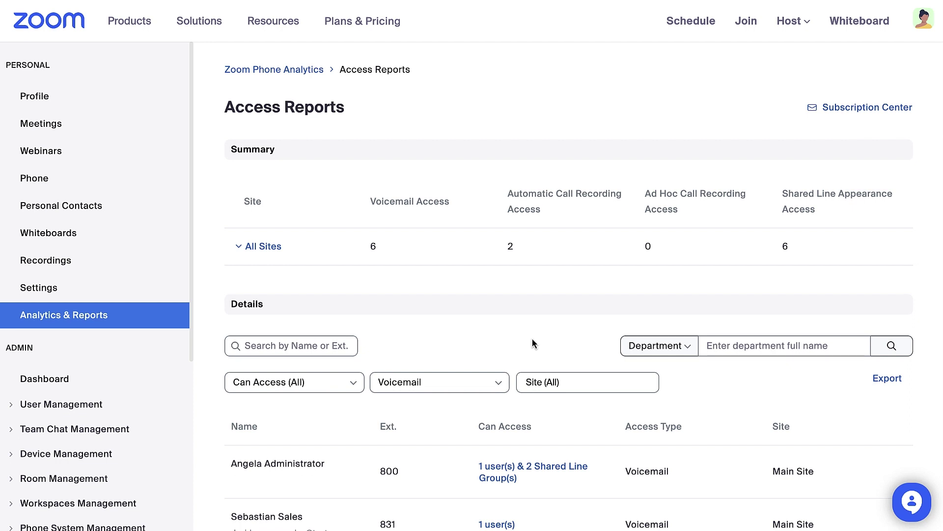
{"action": "left_click", "coordinate": [584, 476]}
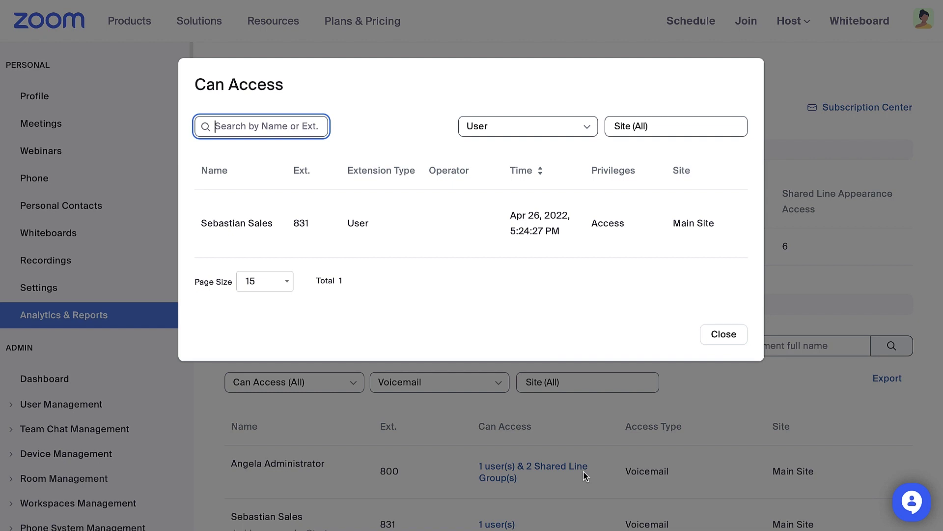
{"action": "left_click", "coordinate": [620, 346]}
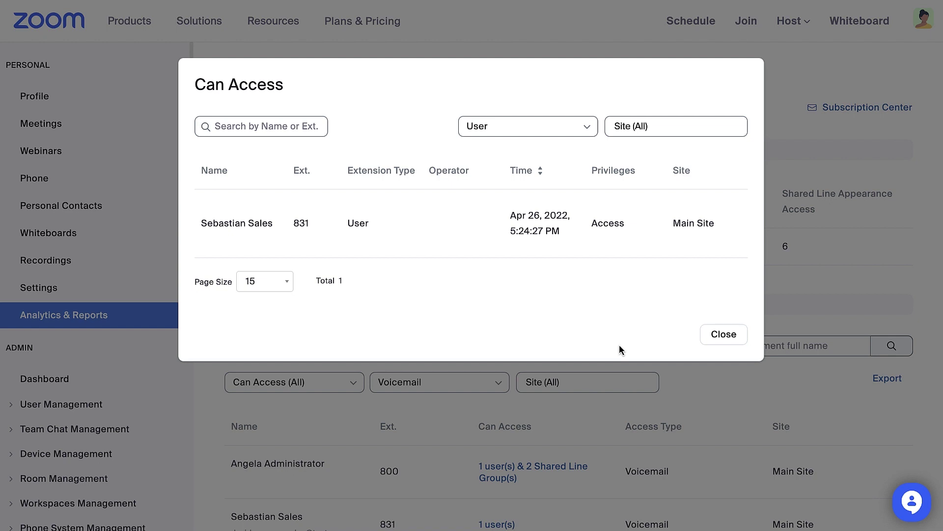
{"action": "left_click", "coordinate": [587, 130]}
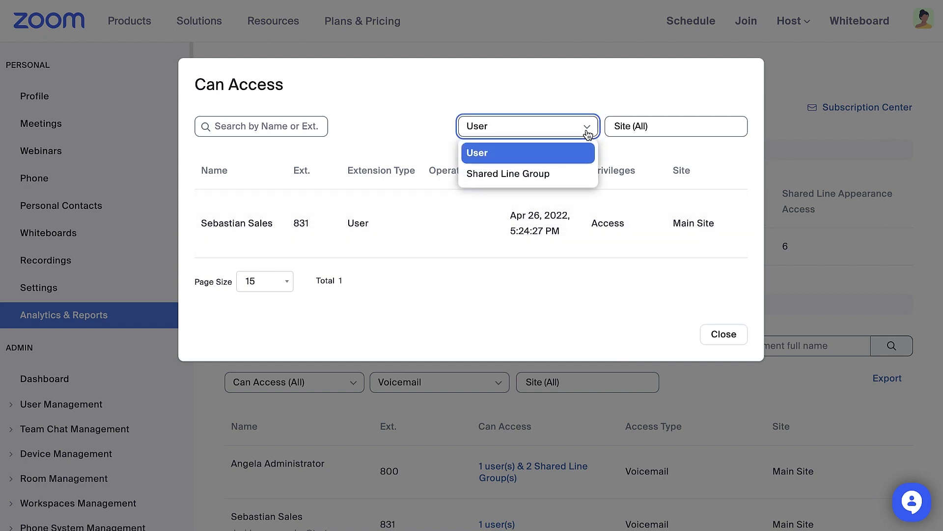
{"action": "left_click", "coordinate": [588, 176]}
{"action": "left_click", "coordinate": [628, 89]}
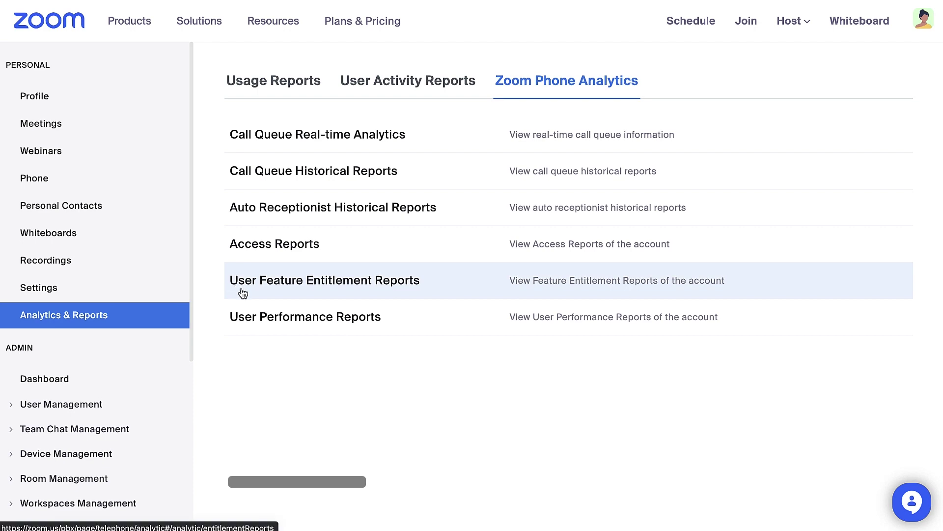
{"action": "left_click", "coordinate": [243, 293]}
{"action": "scroll", "coordinate": [936, 266], "scroll_direction": "down", "scroll_amount": 3}
{"action": "scroll", "coordinate": [936, 266], "scroll_direction": "down", "scroll_amount": 5}
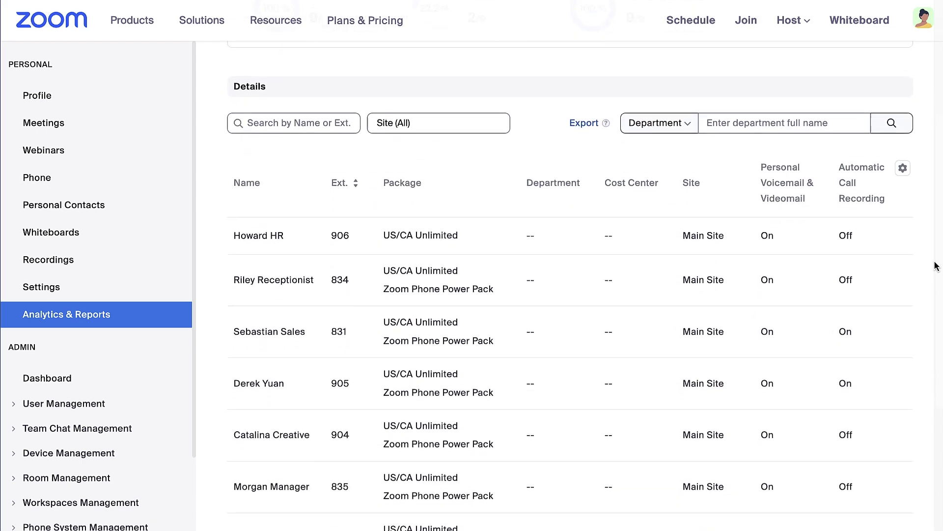
{"action": "scroll", "coordinate": [853, 279], "scroll_direction": "right", "scroll_amount": 5}
{"action": "scroll", "coordinate": [854, 279], "scroll_direction": "right", "scroll_amount": 5}
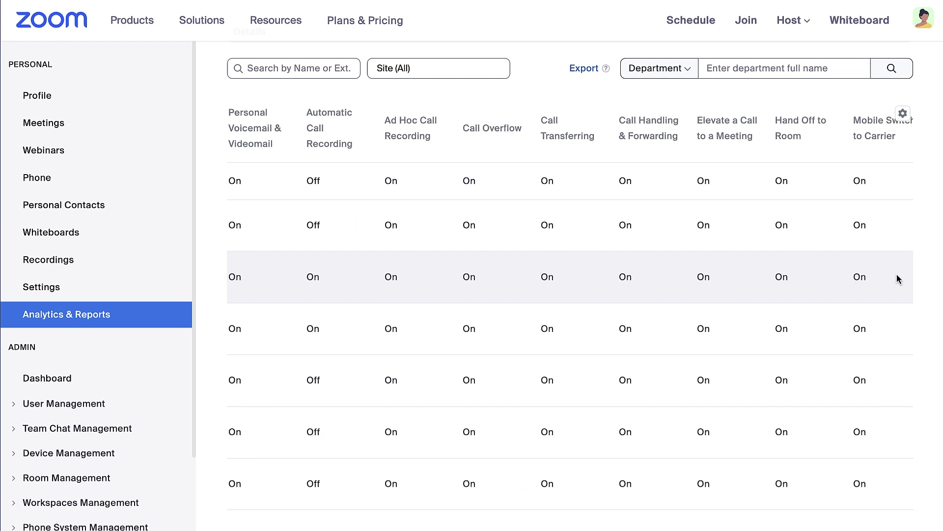
{"action": "left_click", "coordinate": [906, 121]}
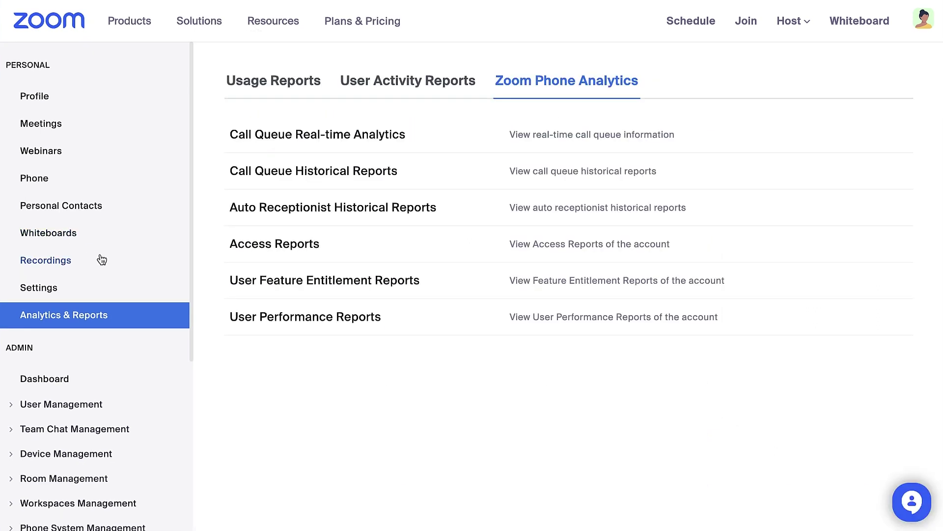
Open User Performance Reports for 03-09-2023 to 03-10-2023 and view the Overview
{"action": "left_click", "coordinate": [234, 333]}
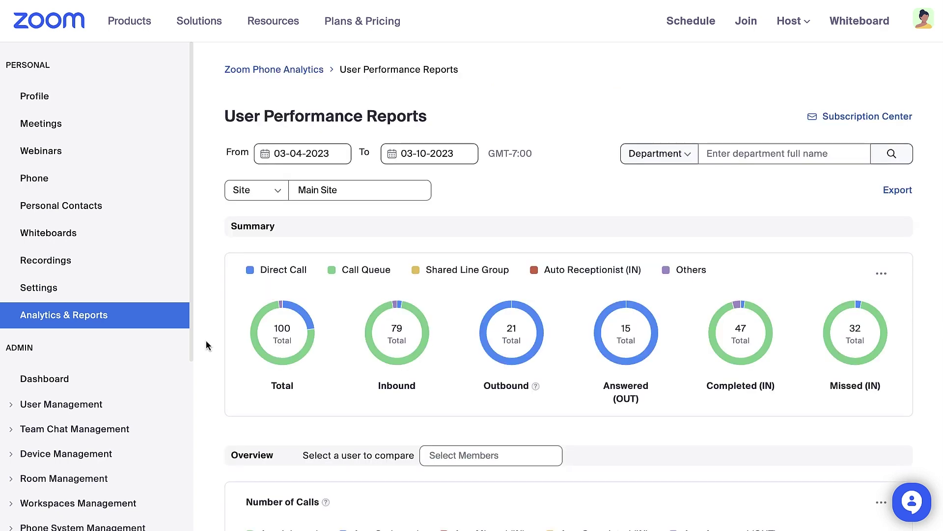
{"action": "left_click", "coordinate": [268, 158]}
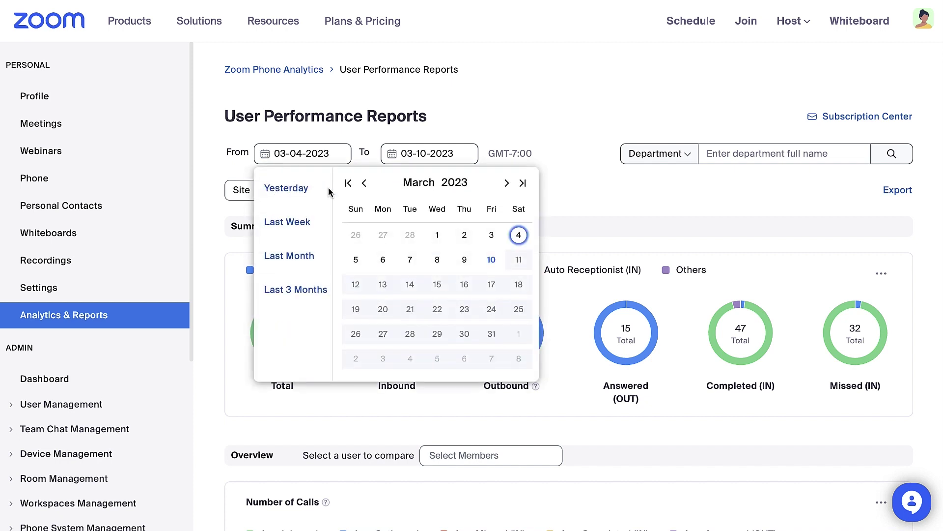
{"action": "left_click", "coordinate": [462, 261]}
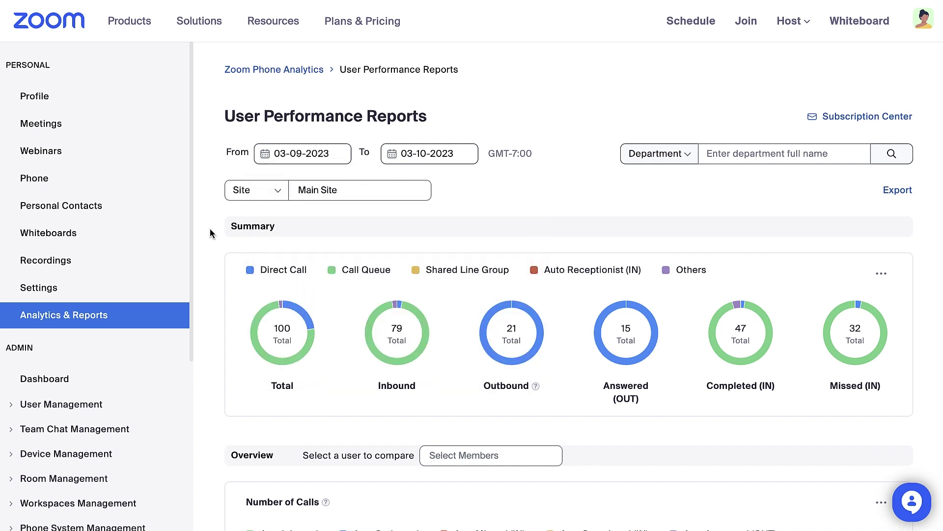
{"action": "mouse_move", "coordinate": [262, 318]}
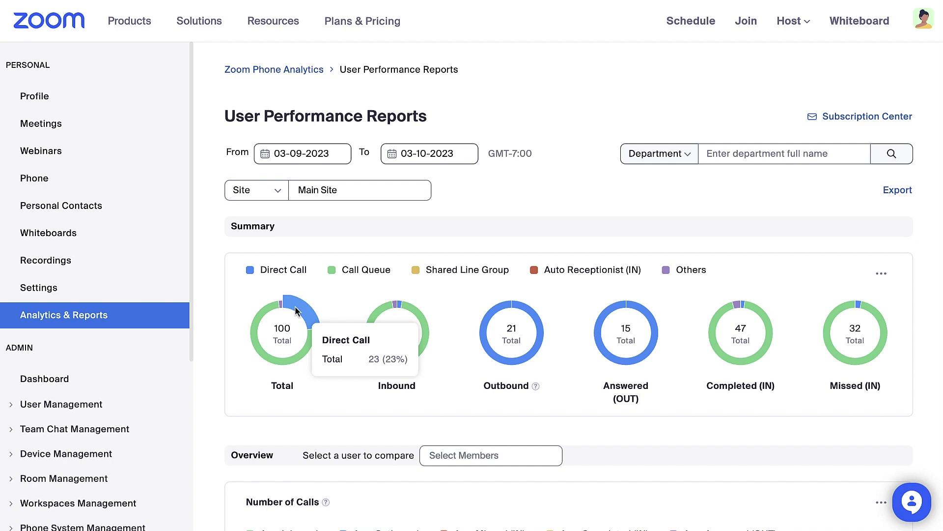
{"action": "scroll", "coordinate": [200, 332], "scroll_direction": "down", "scroll_amount": 8}
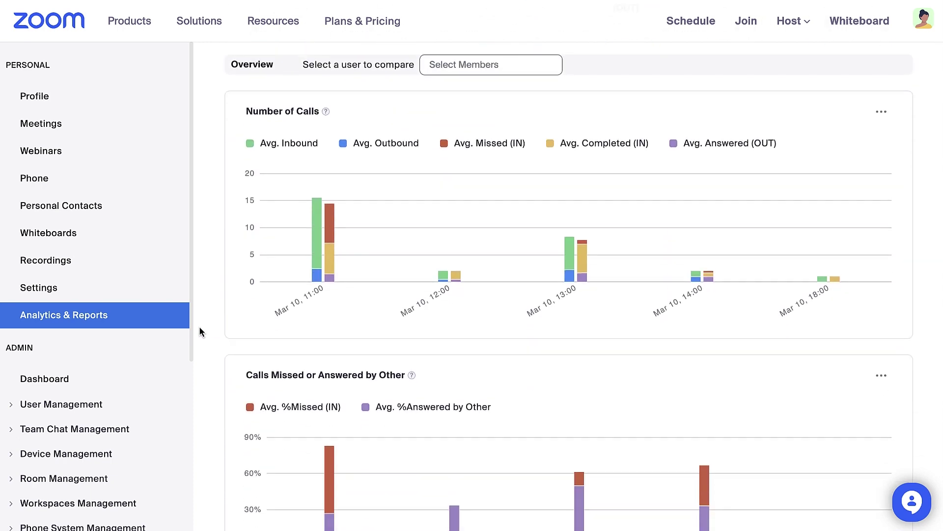
Select a member by name to compare against the averages, down to the Leaderboard
{"action": "left_click", "coordinate": [508, 70]}
{"action": "type", "text": "D"}
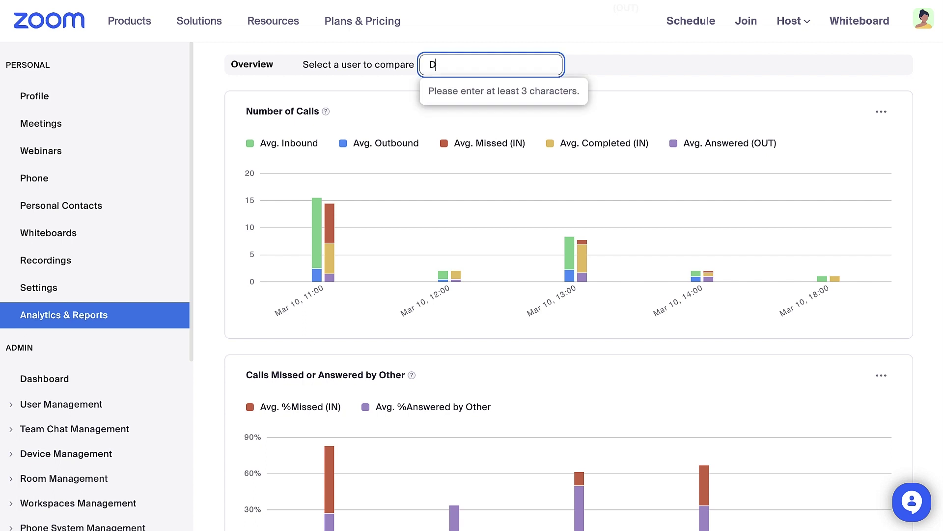
{"action": "type", "text": "er"}
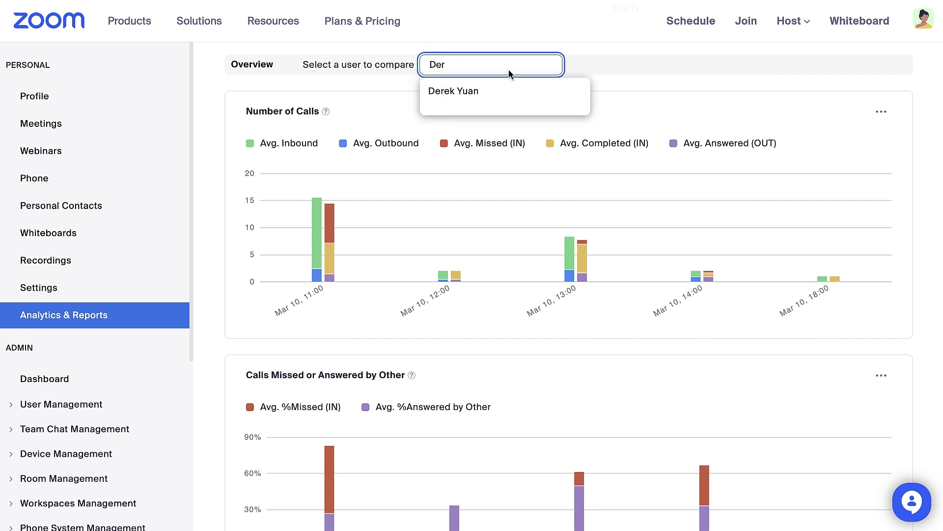
{"action": "key", "text": "Return"}
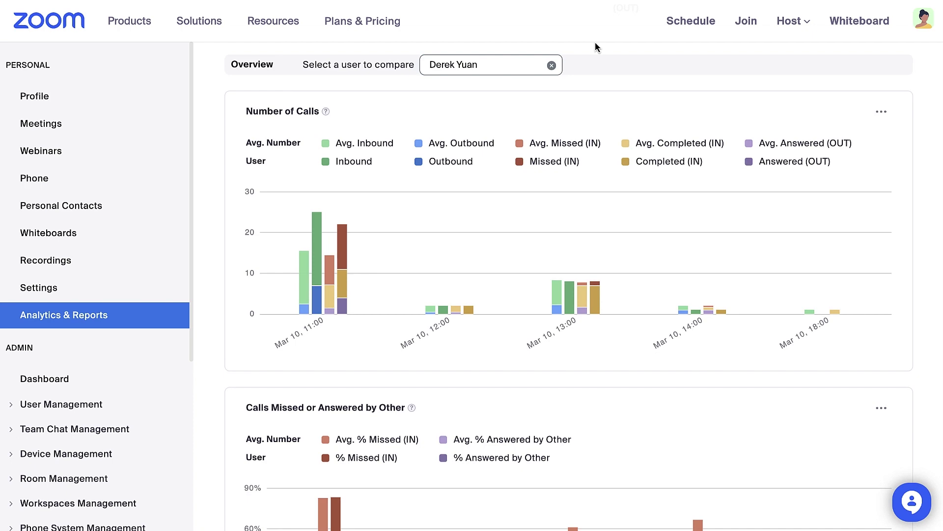
{"action": "mouse_move", "coordinate": [349, 314]}
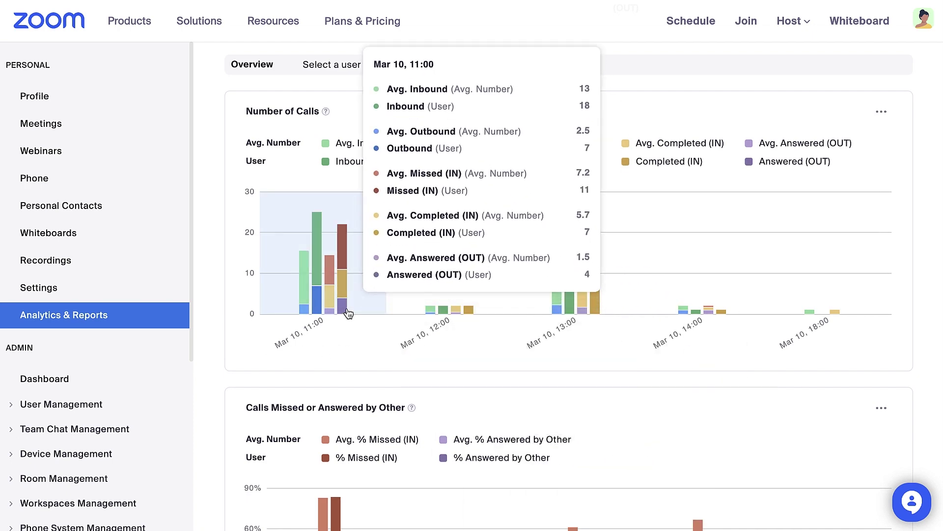
{"action": "scroll", "coordinate": [344, 303], "scroll_direction": "down", "scroll_amount": 6}
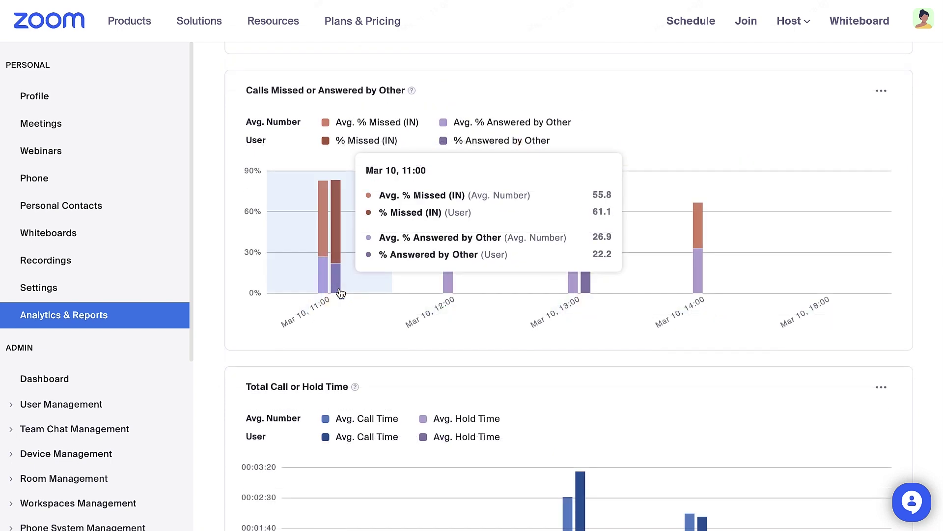
{"action": "scroll", "coordinate": [340, 293], "scroll_direction": "down", "scroll_amount": 5}
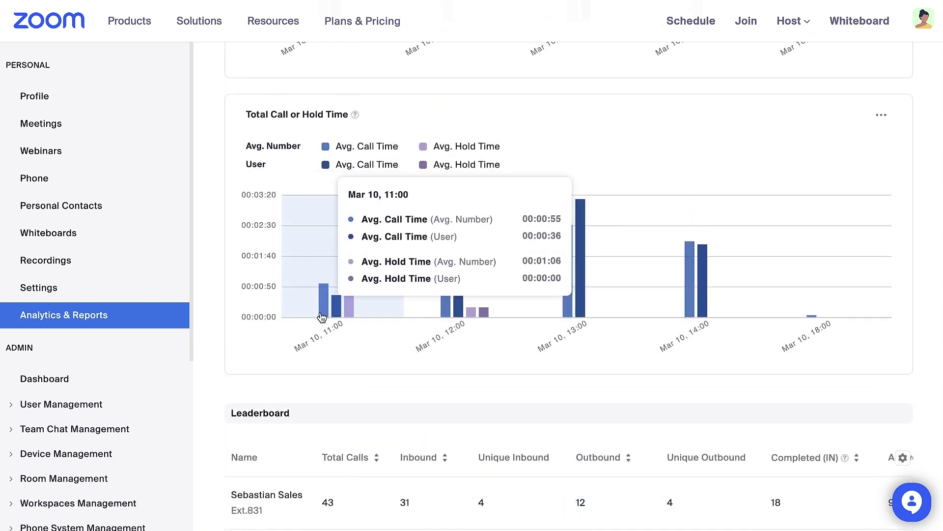
{"action": "scroll", "coordinate": [220, 347], "scroll_direction": "down", "scroll_amount": 4}
{"action": "scroll", "coordinate": [219, 346], "scroll_direction": "down", "scroll_amount": 3}
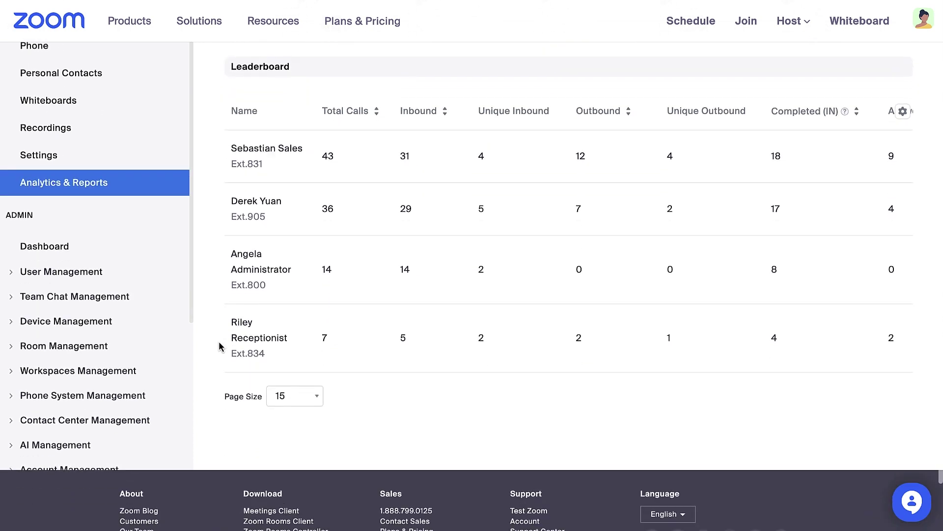